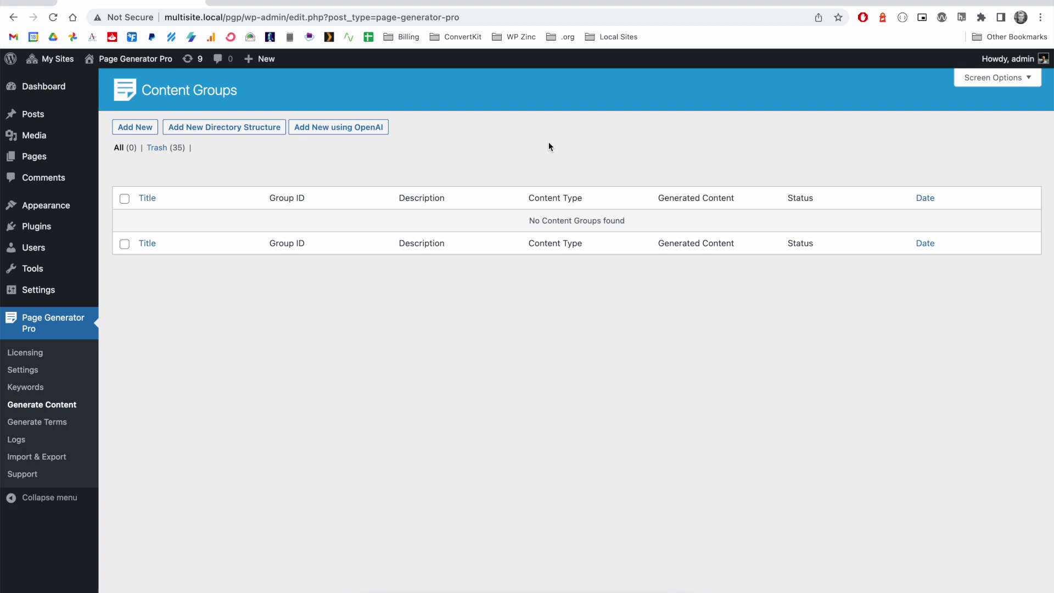
# - Open the Integrations settings and select the stored OpenAI API key to check it
pyautogui.click(33, 370)
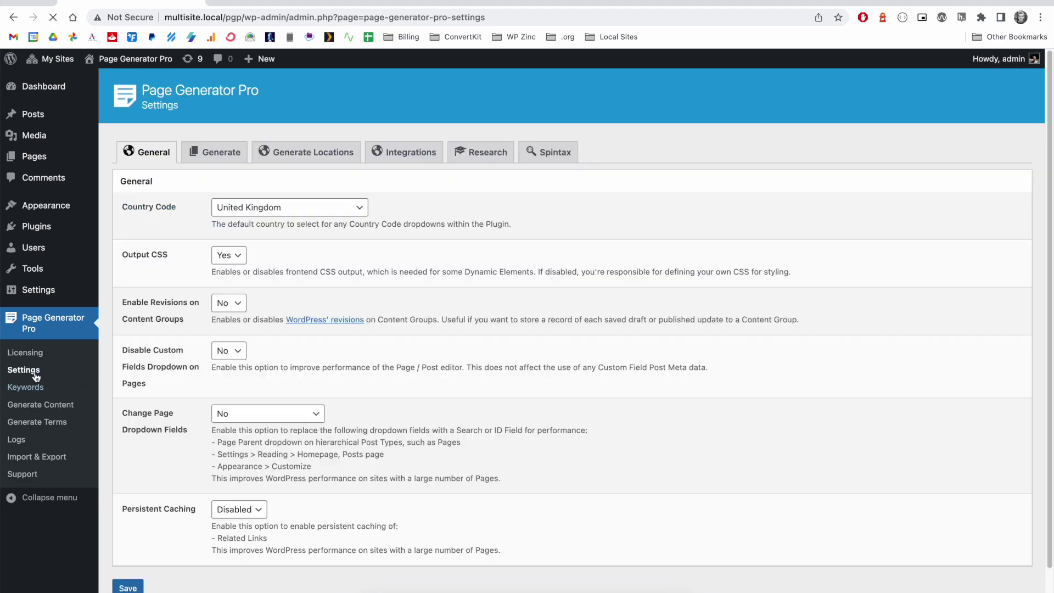
pyautogui.click(408, 153)
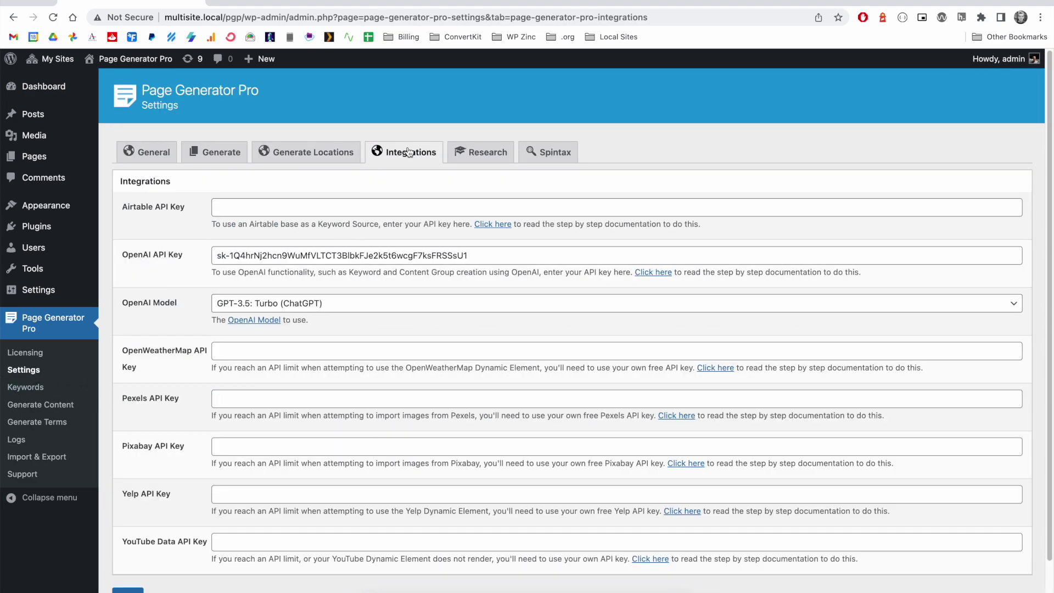
pyautogui.moveTo(217, 256); pyautogui.dragTo(488, 251)
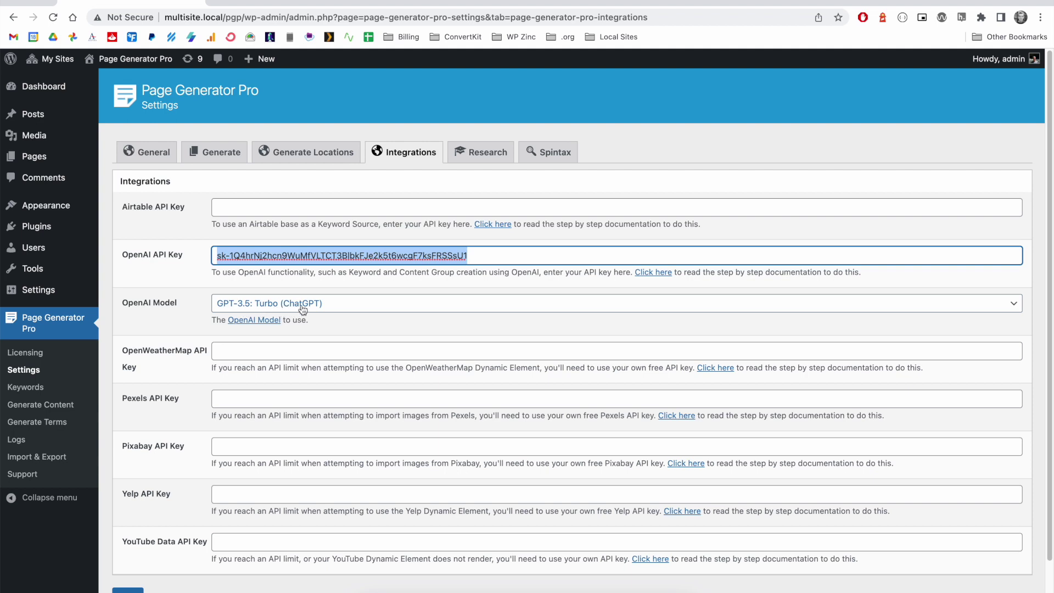
# - From Generate Content, start a group with 'Add New using OpenAI' and focus the Service field
pyautogui.click(38, 408)
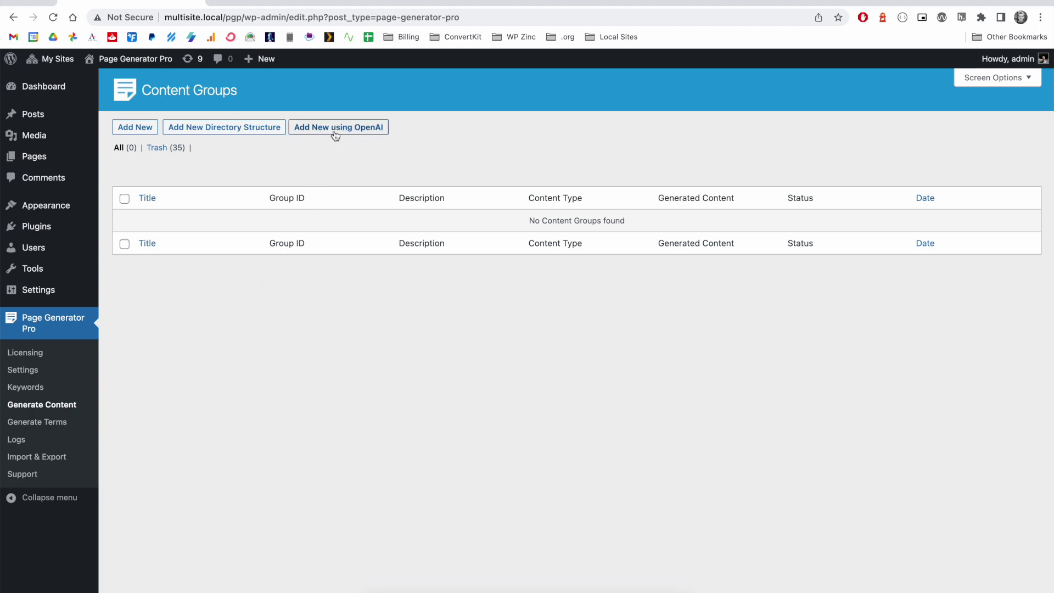
pyautogui.click(332, 133)
pyautogui.click(322, 287)
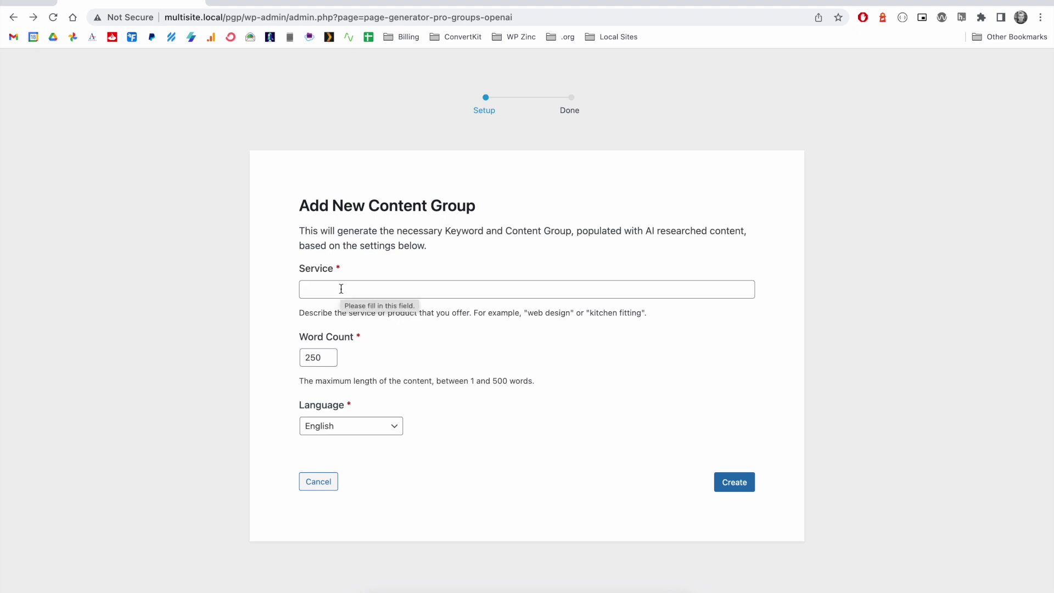
# - Create an English, 250-word keyword and content group for the service 'kitchen fitter'
pyautogui.click(341, 289)
pyautogui.write('kitche')
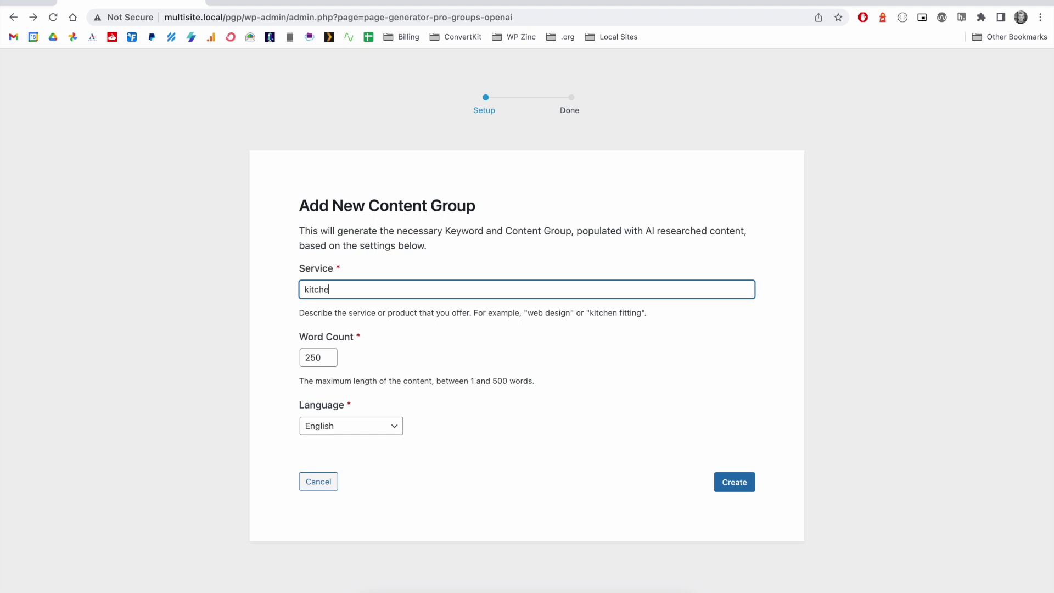
pyautogui.write('n fitter')
pyautogui.click(345, 426)
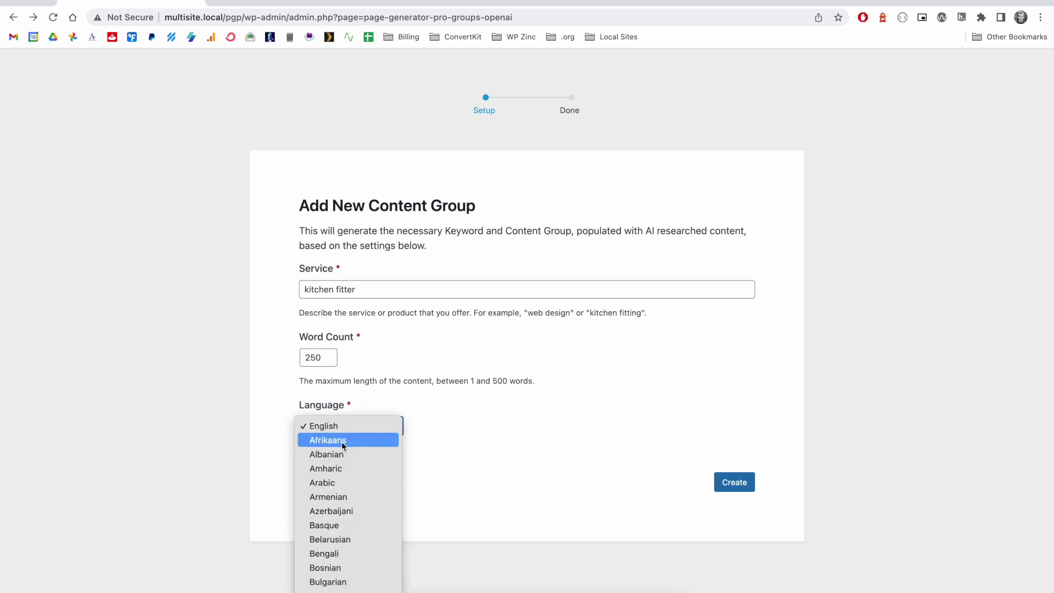
pyautogui.click(340, 427)
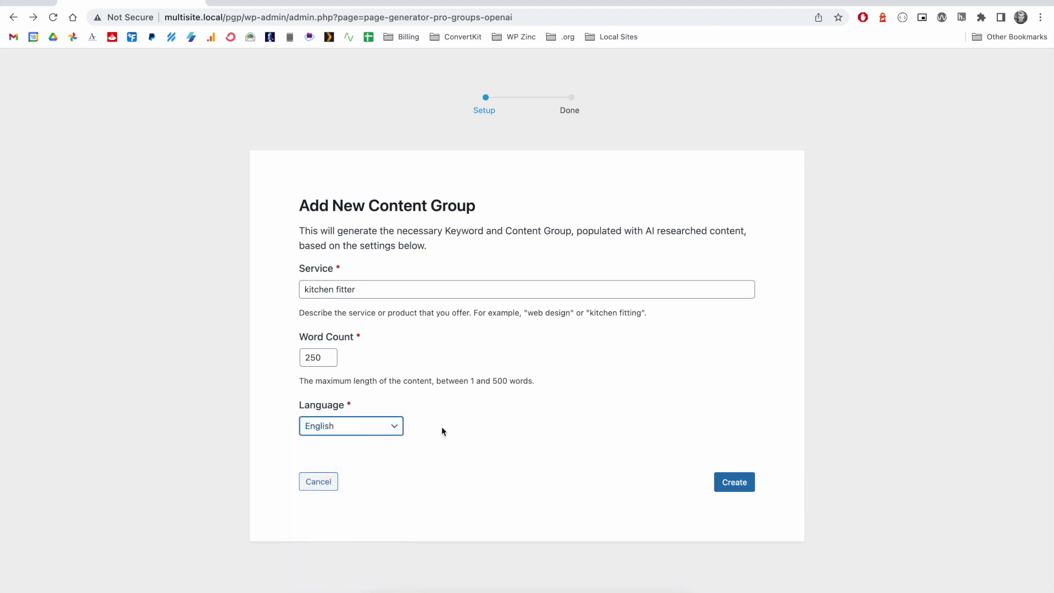
pyautogui.click(736, 484)
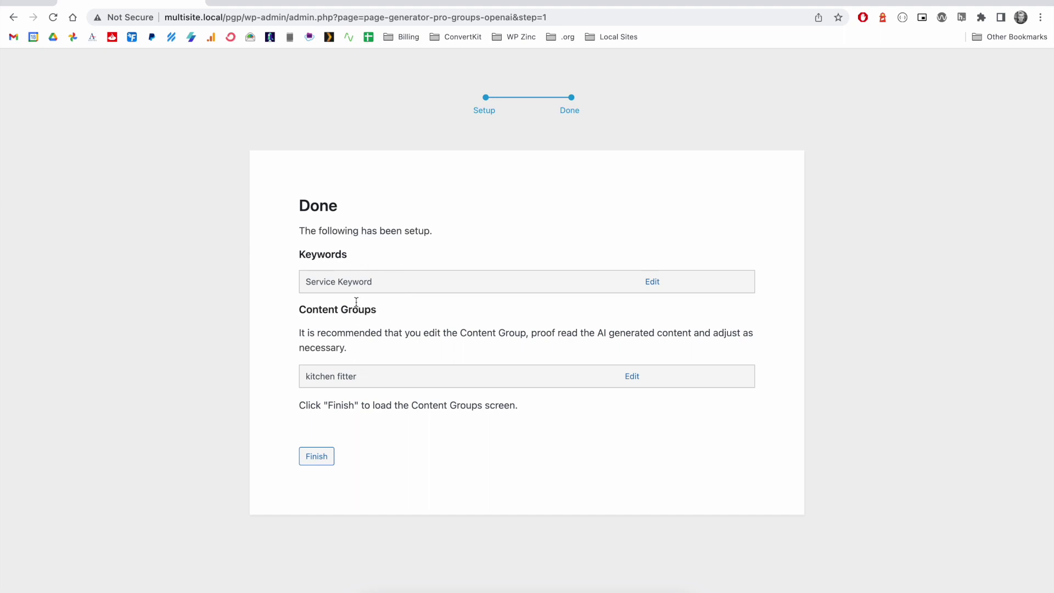
# - In the service_1 keyword, delete the general trade terms, leaving seven kitchen terms
pyautogui.click(653, 282)
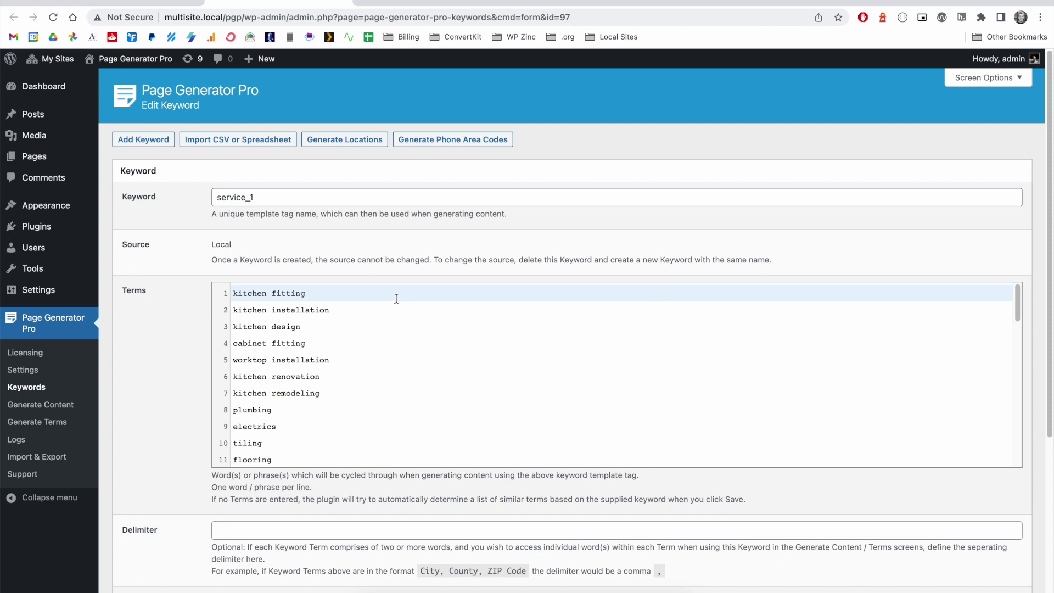
pyautogui.doubleClick(262, 199)
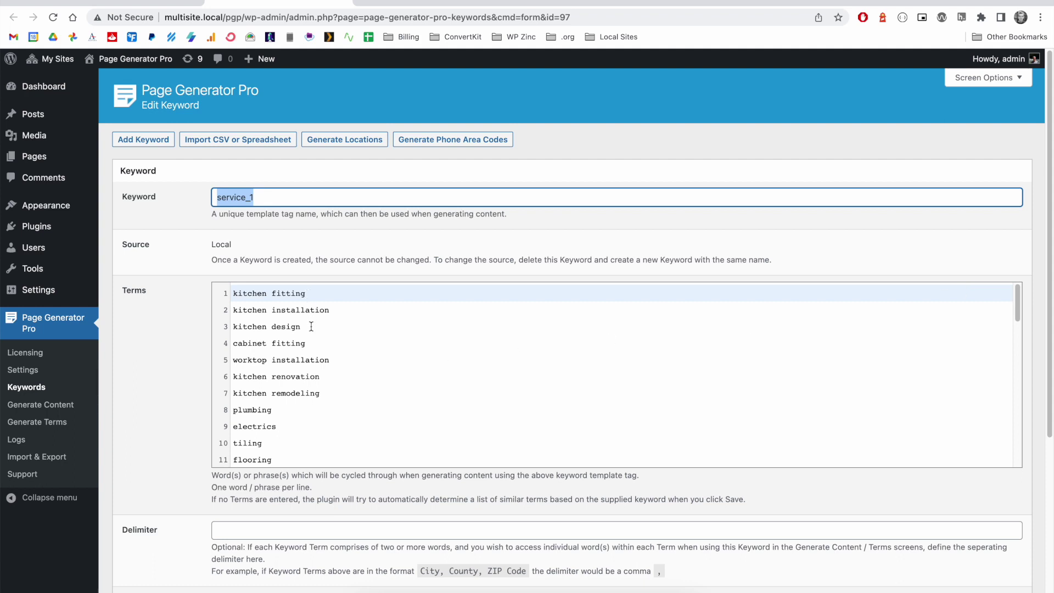
pyautogui.scroll(-1, 311, 329)
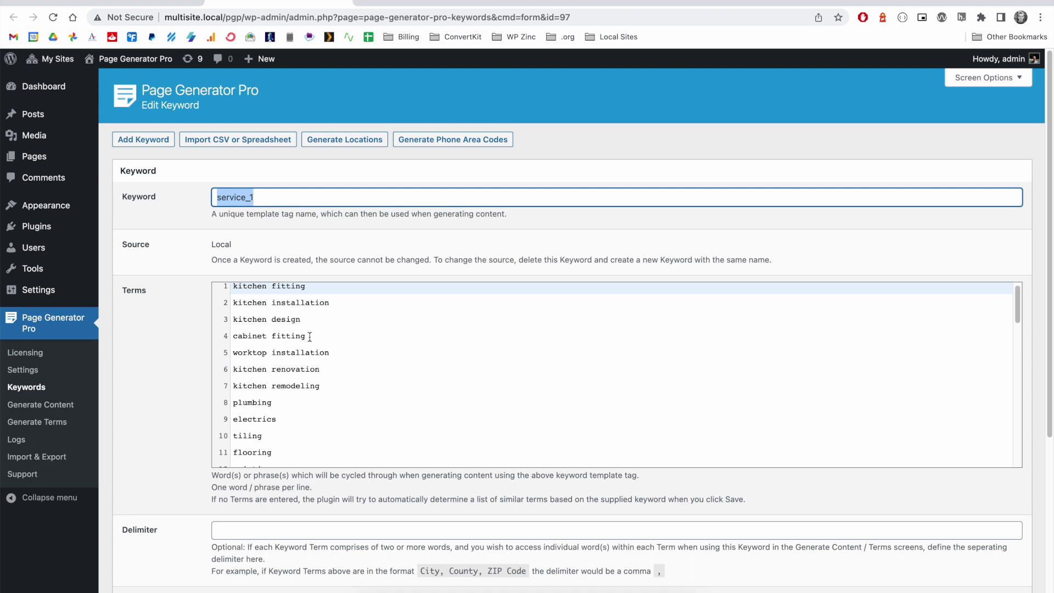
pyautogui.scroll(-3, 310, 332)
pyautogui.scroll(-2, 309, 337)
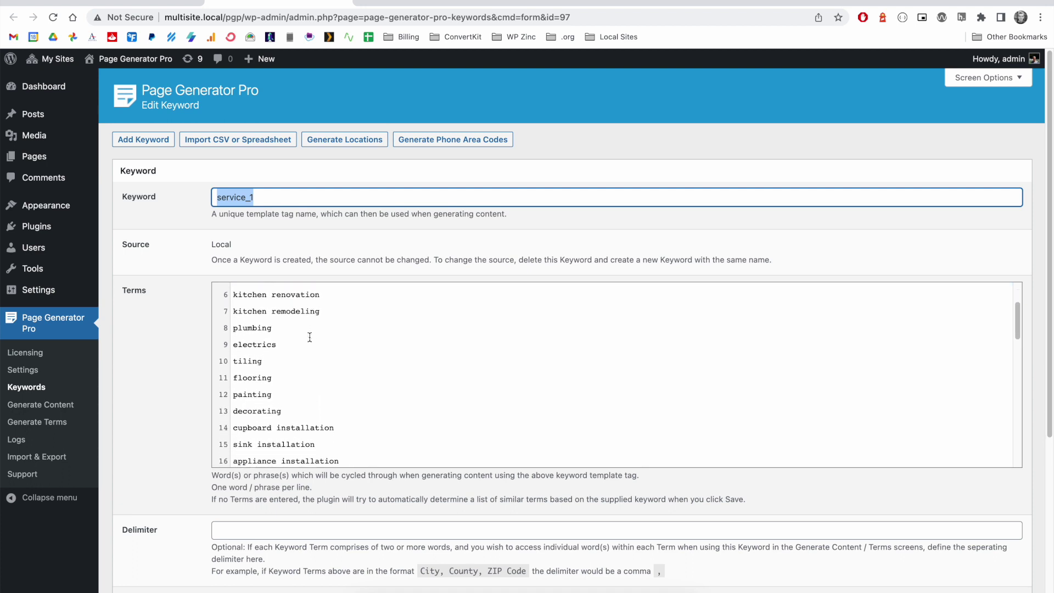
pyautogui.moveTo(233, 326)
pyautogui.mouseDown()
pyautogui.moveTo(281, 342)
pyautogui.moveTo(287, 384)
pyautogui.mouseUp()
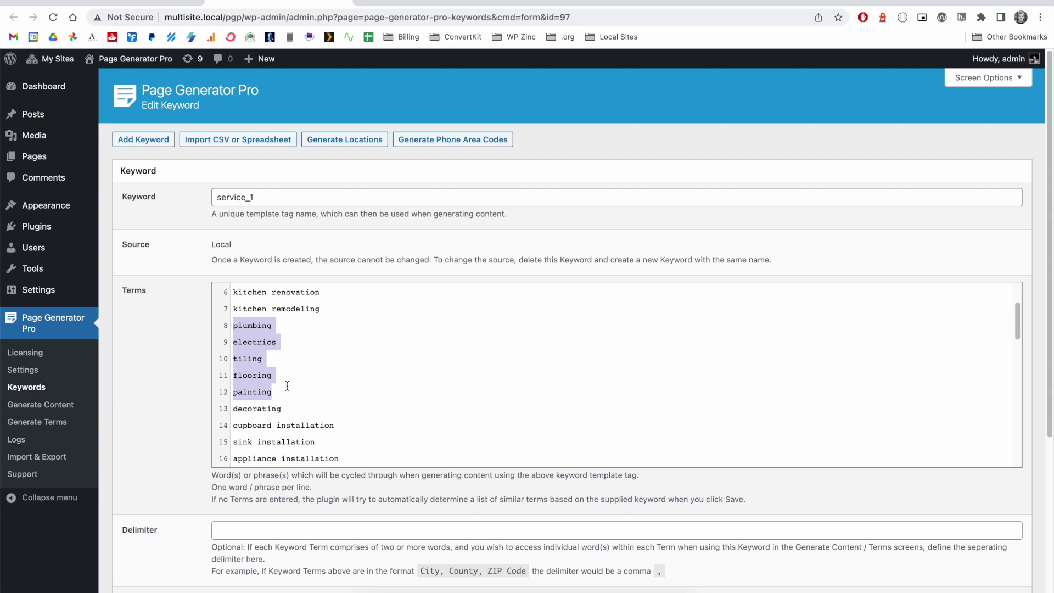
pyautogui.press('BackSpace')
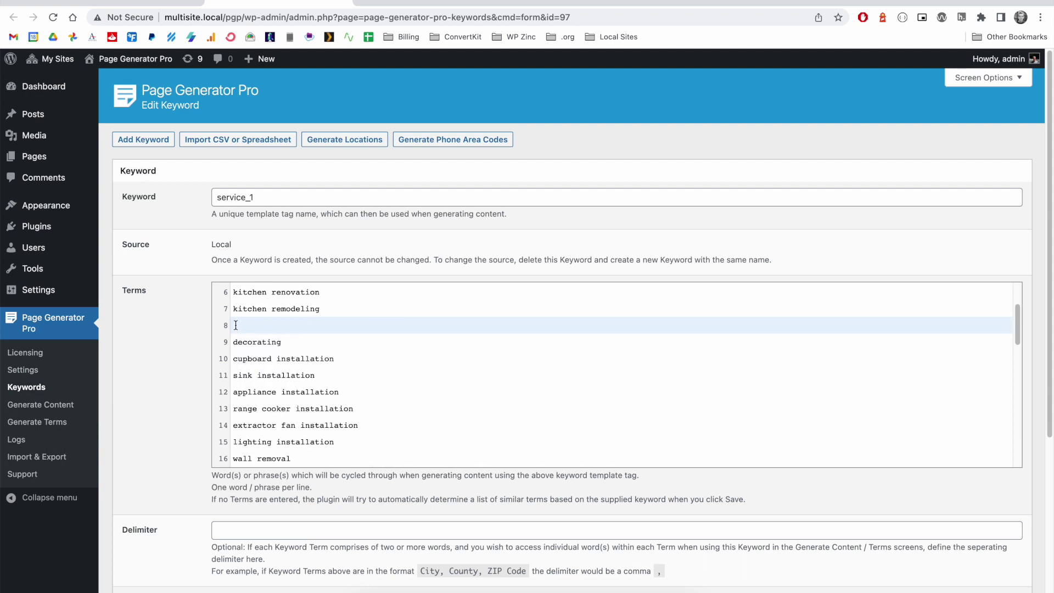
pyautogui.moveTo(235, 337); pyautogui.dragTo(332, 489)
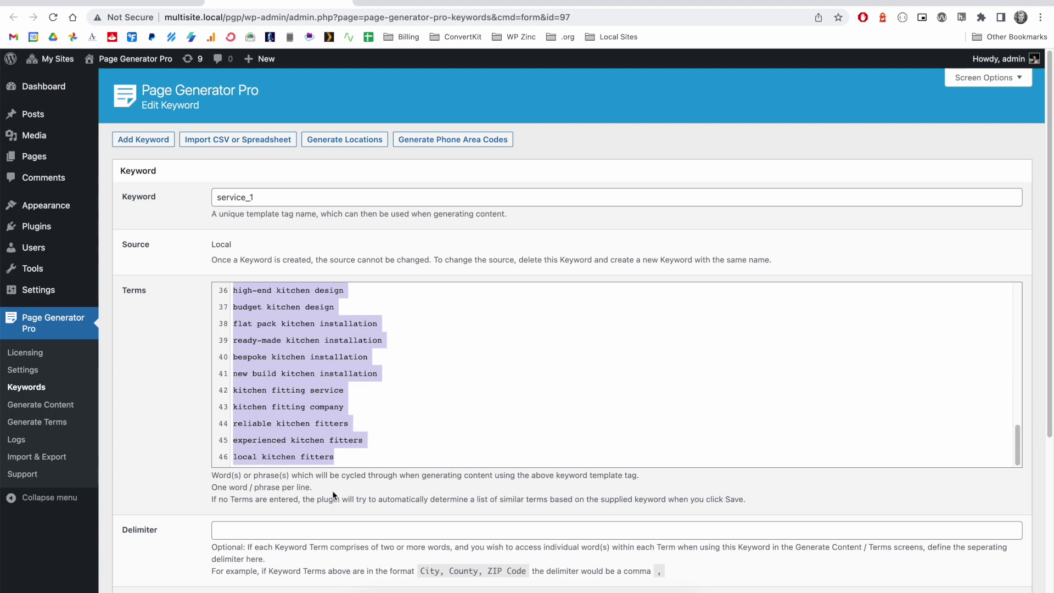
pyautogui.press('BackSpace')
pyautogui.press('BackSpace')
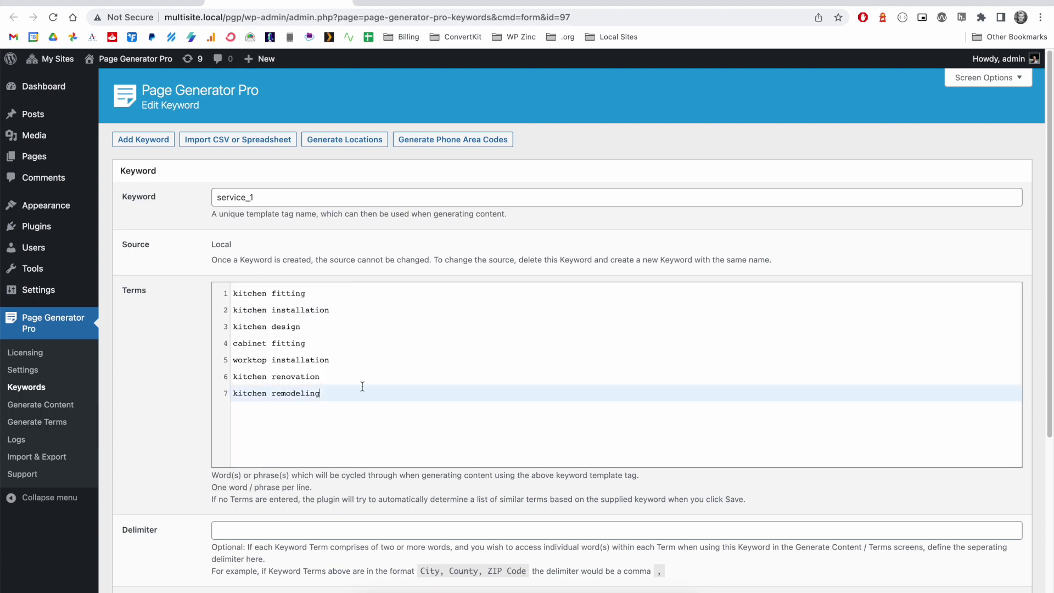
# - Save the trimmed service_1 keyword and close its tab
pyautogui.scroll(-5, 269, 470)
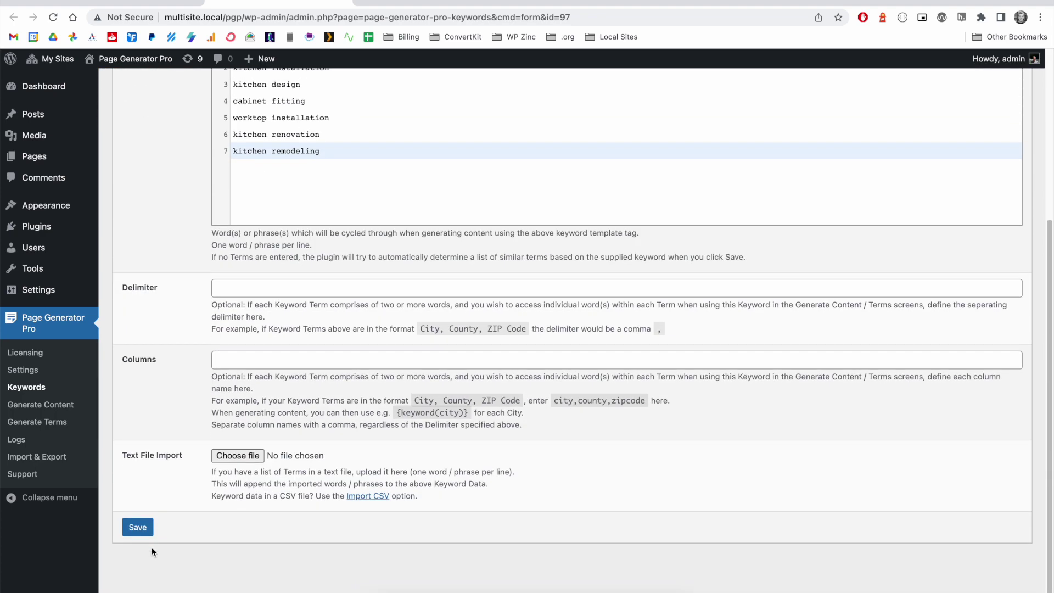
pyautogui.click(147, 531)
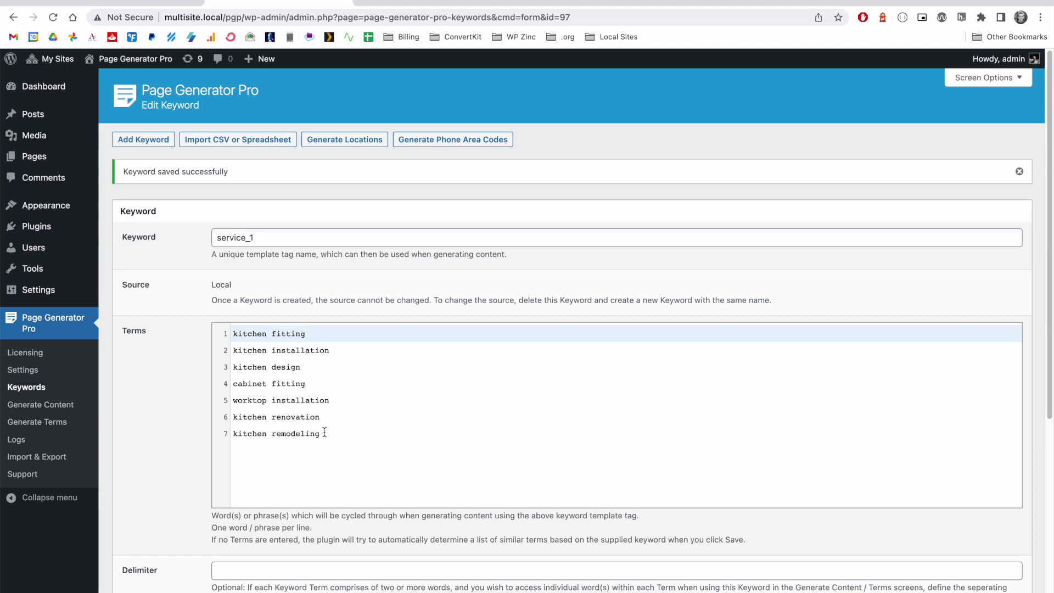
pyautogui.hotkey('ctrl', 'w')
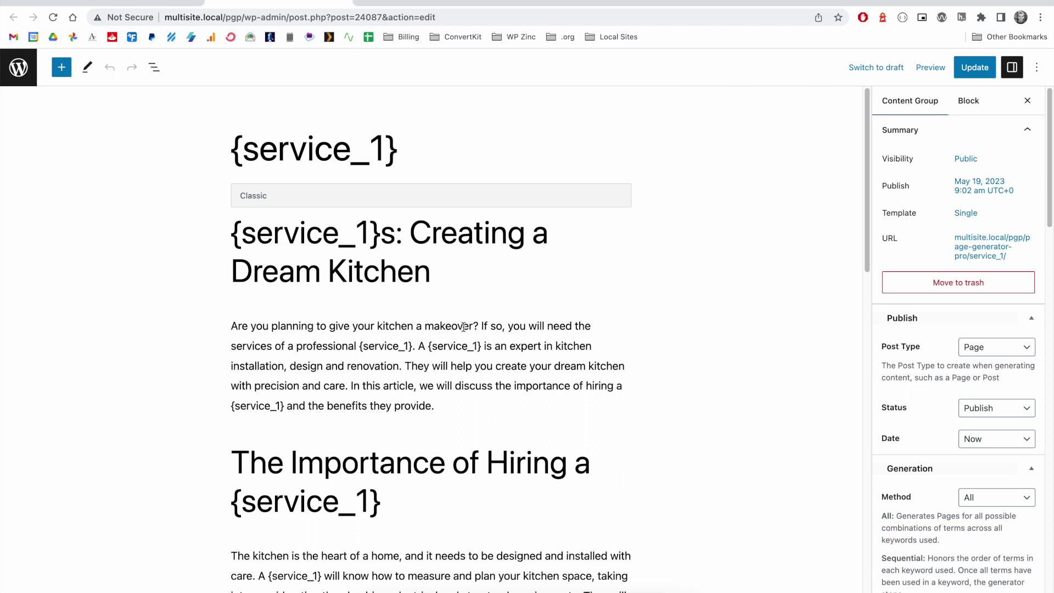
# - Convert the article's Classic block into separate blocks and update the content group
pyautogui.scroll(-2, 463, 327)
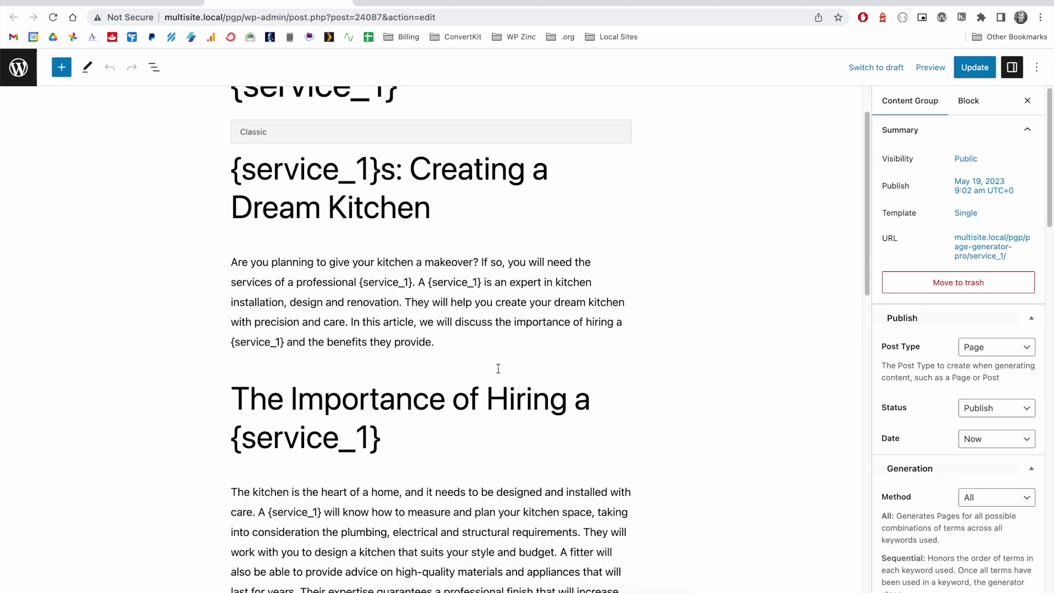
pyautogui.scroll(-3, 406, 437)
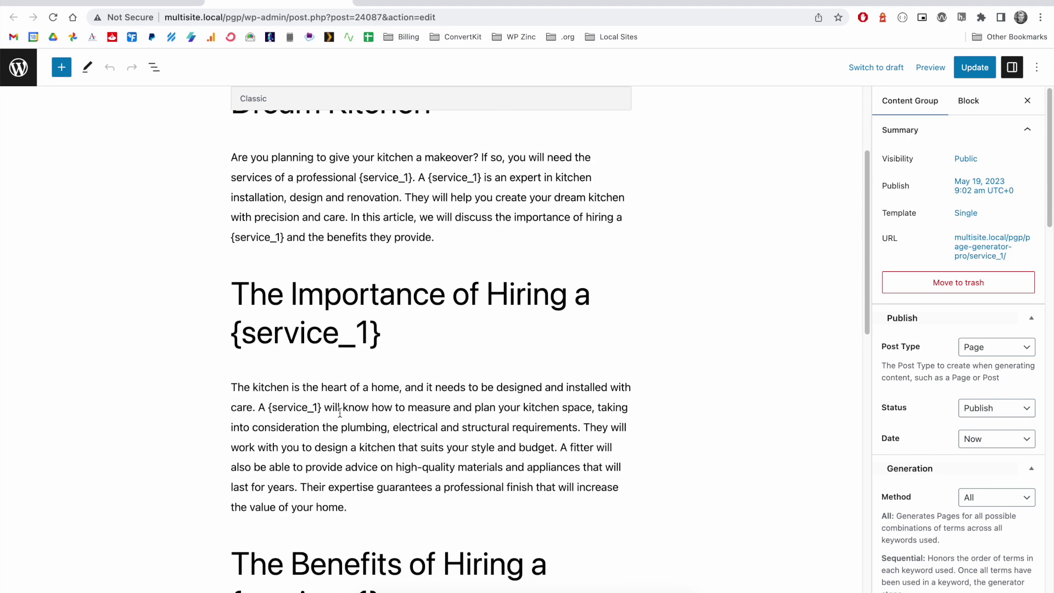
pyautogui.scroll(-4, 414, 411)
pyautogui.scroll(9, 414, 411)
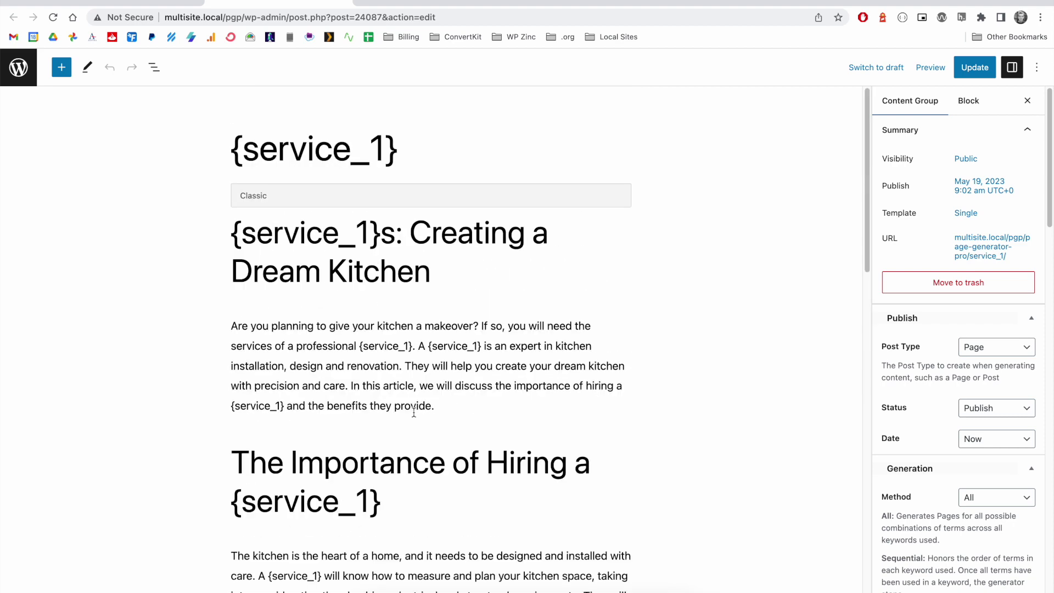
pyautogui.click(339, 226)
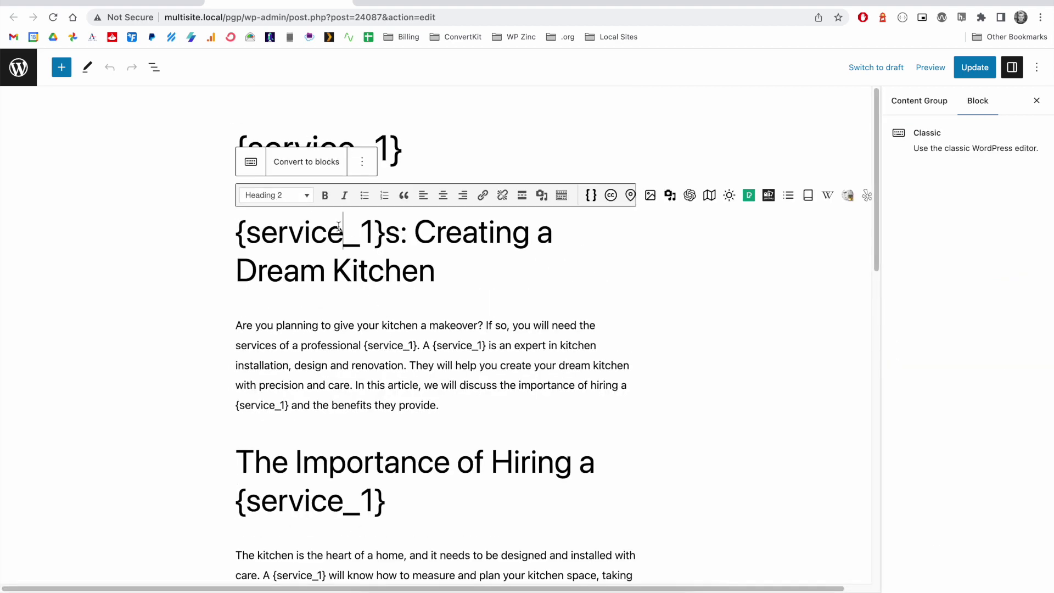
pyautogui.click(308, 162)
pyautogui.scroll(10, 490, 226)
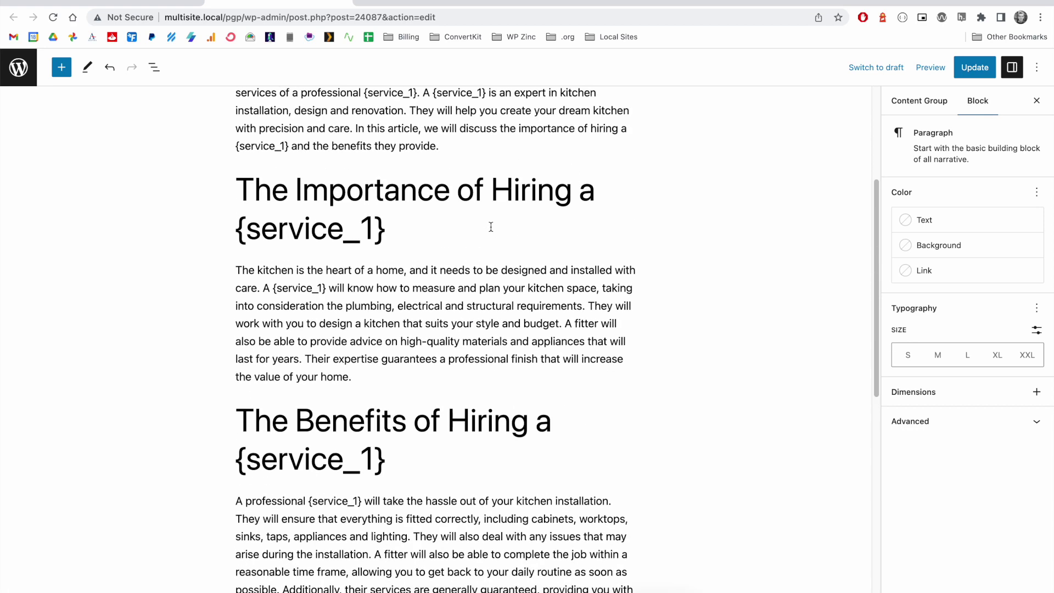
pyautogui.scroll(1, 490, 226)
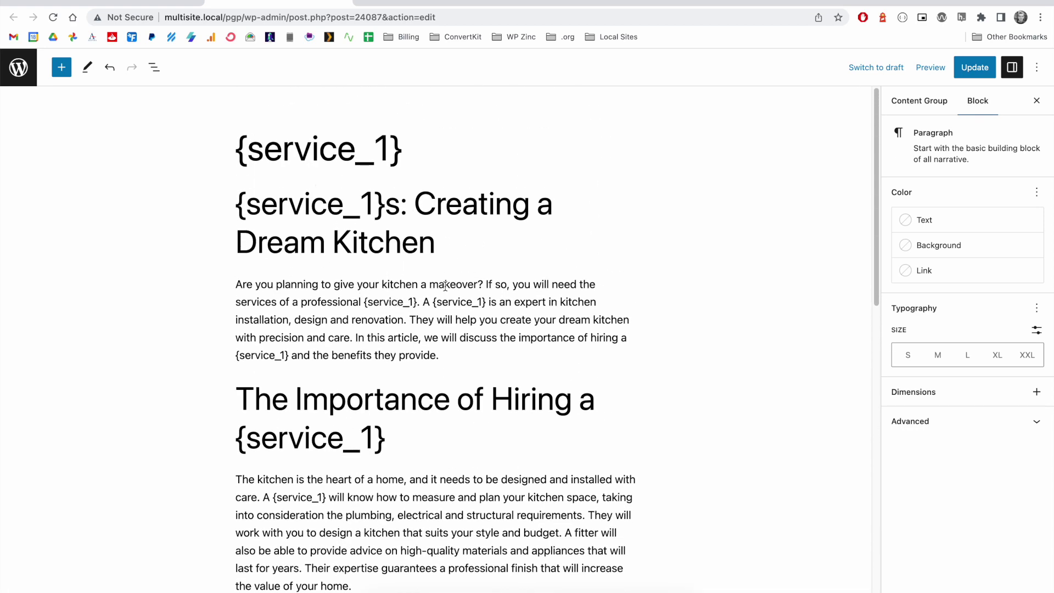
pyautogui.click(975, 66)
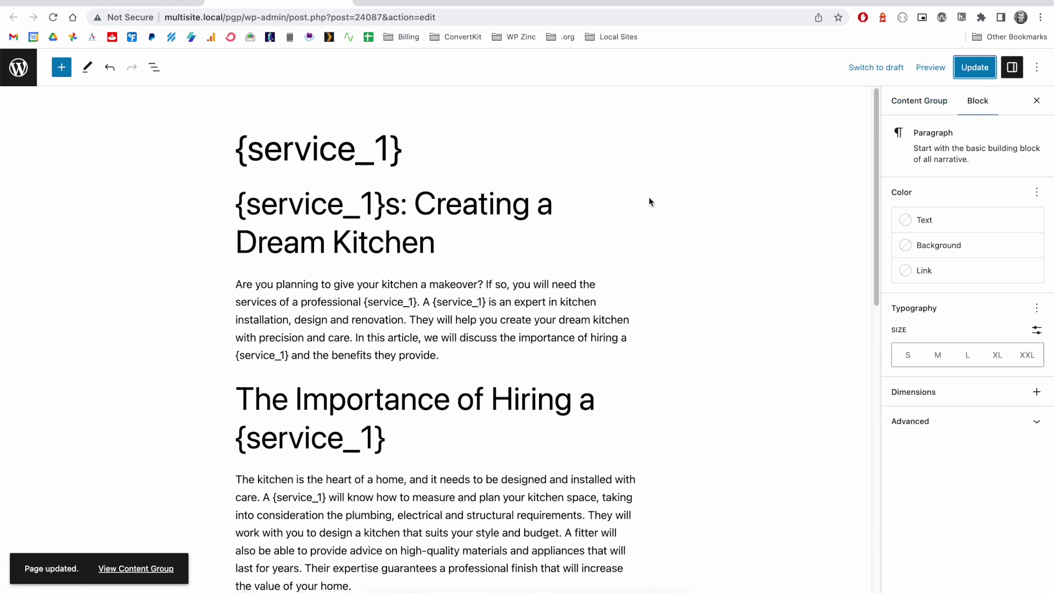
# - Run Test from the Content Group sidebar's Actions to generate a test page
pyautogui.click(912, 102)
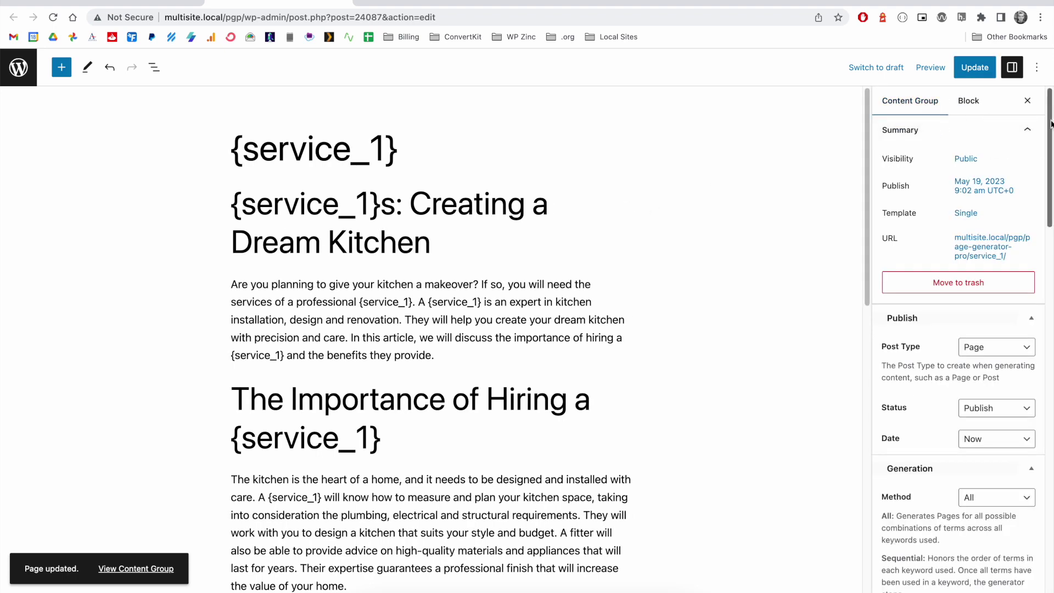
pyautogui.scroll(-3, 1049, 131)
pyautogui.scroll(-15, 959, 463)
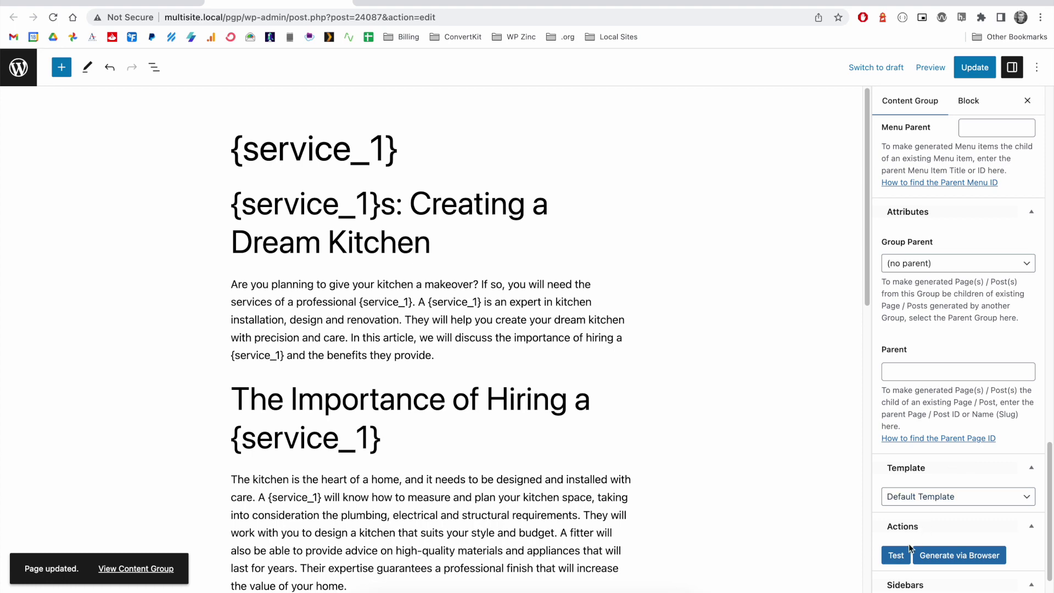
pyautogui.click(895, 556)
# - Open the test page preview, confirm 'kitchen fitting' replaced {service_1}, then return to the editor
pyautogui.click(639, 93)
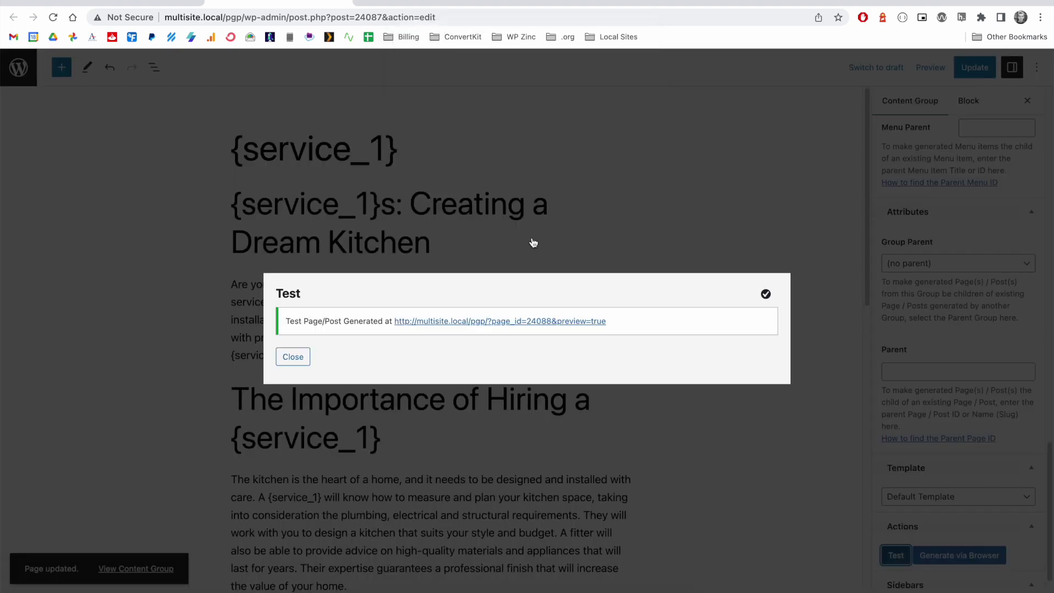
pyautogui.click(501, 320)
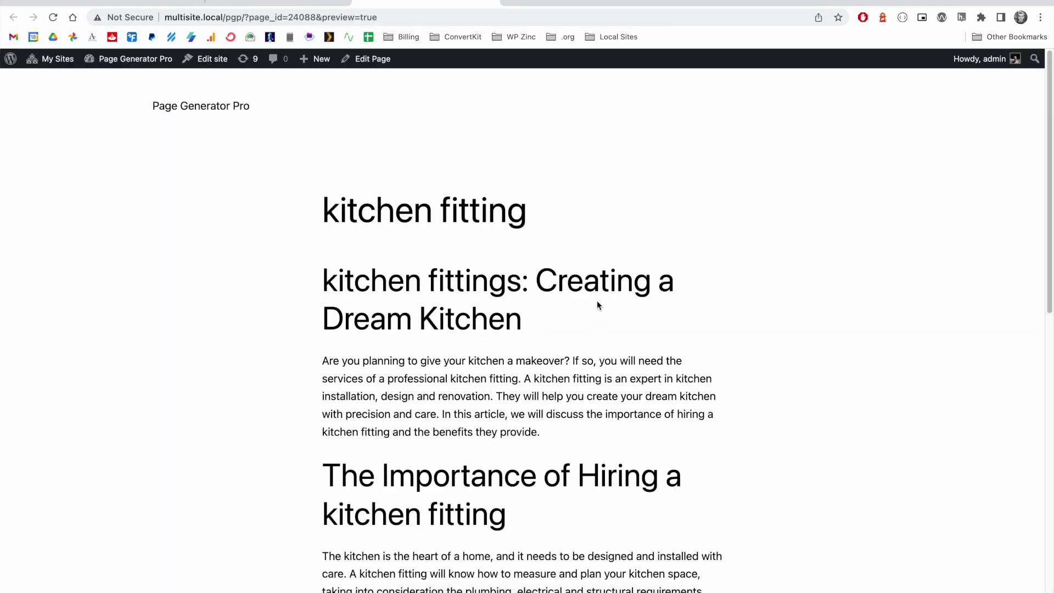
pyautogui.scroll(-3, 577, 326)
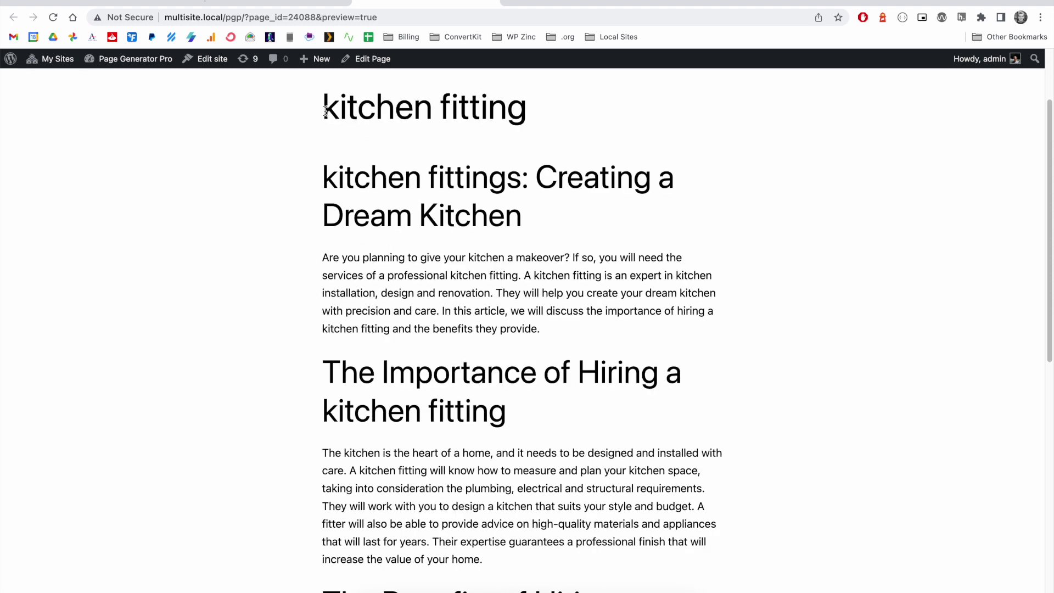
pyautogui.moveTo(325, 110); pyautogui.dragTo(528, 118)
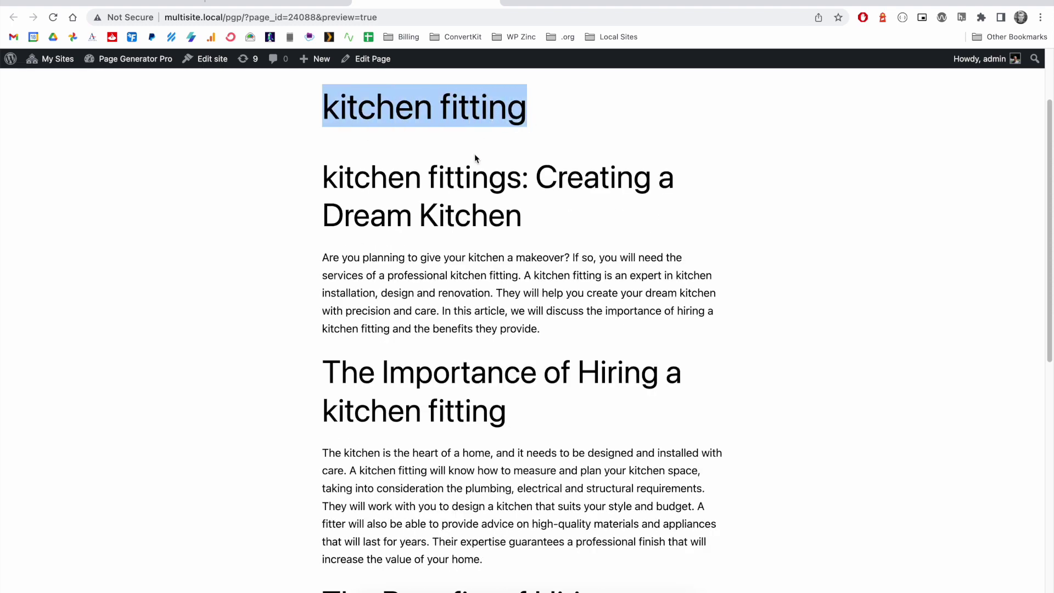
pyautogui.scroll(-6, 476, 156)
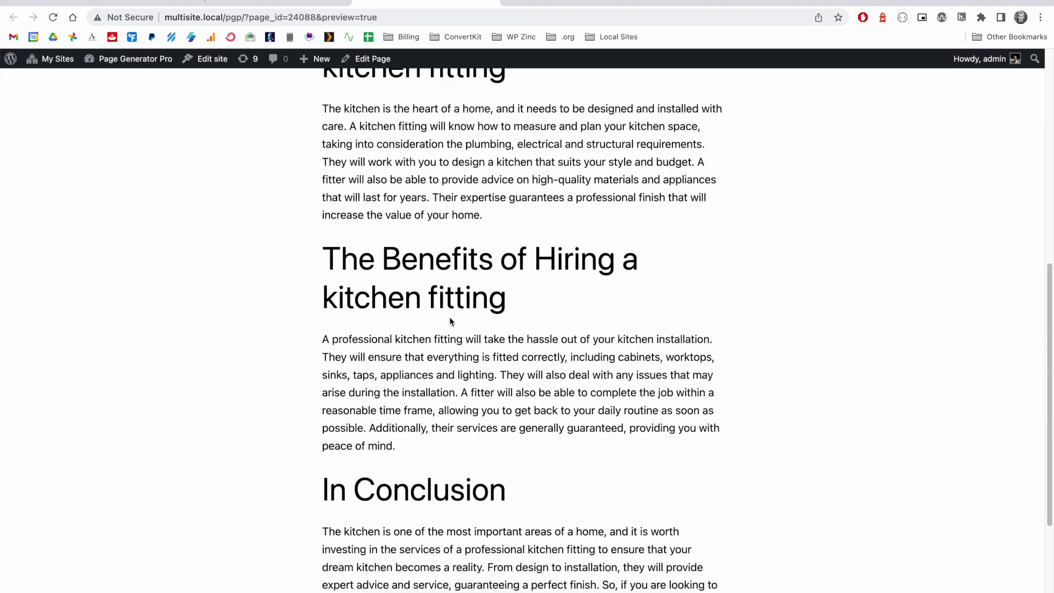
pyautogui.hotkey('ctrl', 'shift', 'Tab')
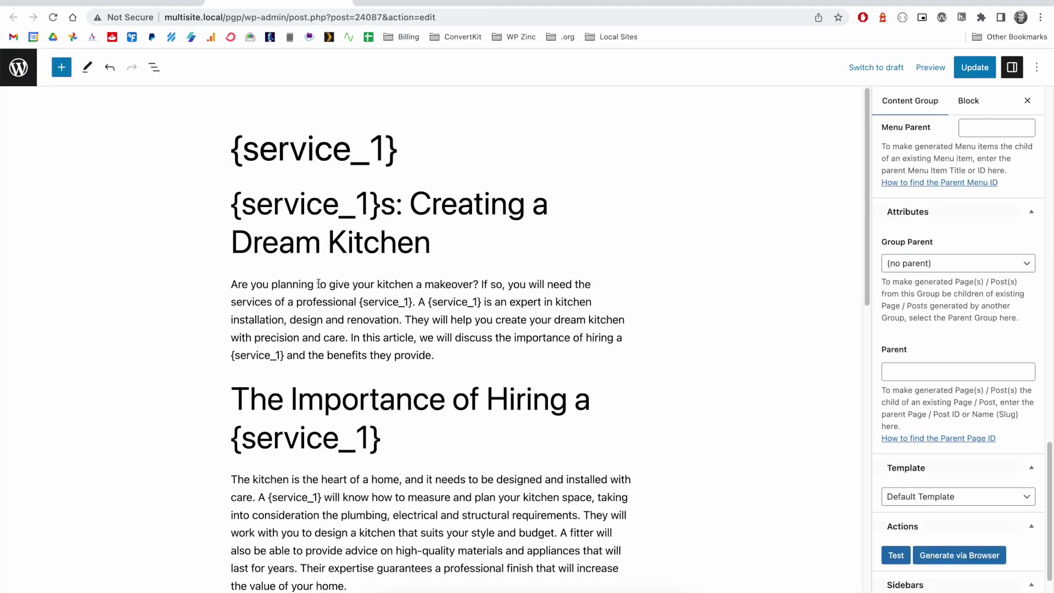